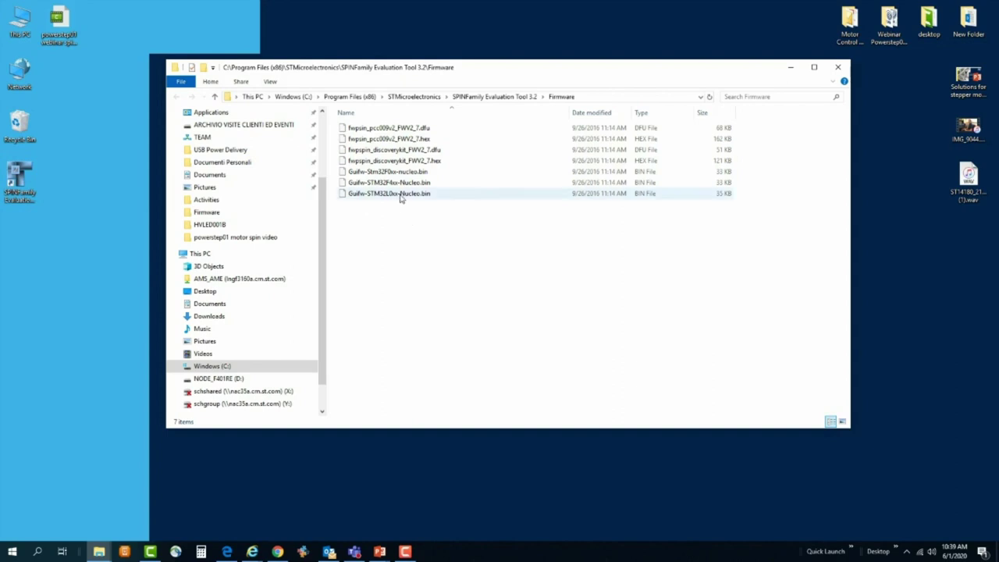
# - Copy the Guifw-STM32F4xx-Nucleo.bin firmware file to the NODE_F401RE (D:) drive and close the Firmware folder window
pyautogui.moveTo(402, 183); pyautogui.dragTo(266, 387)
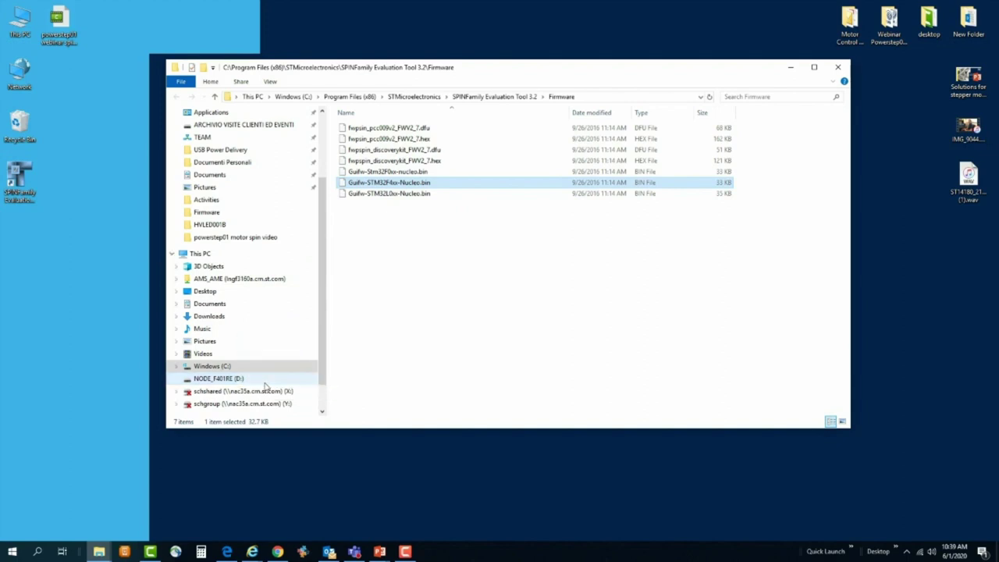
pyautogui.click(838, 68)
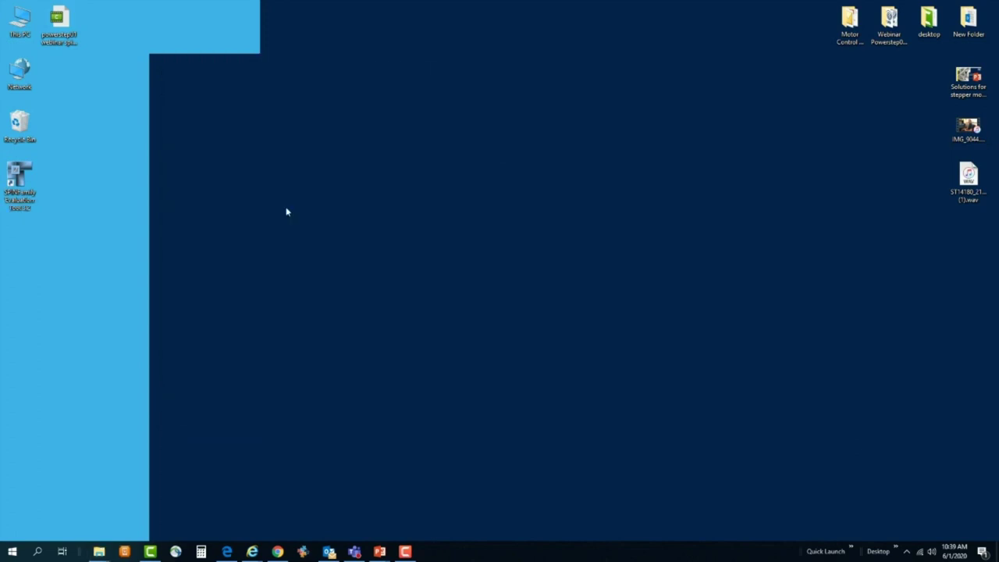
# - Launch SPINFamily Evaluation Tool, select the powerSTEP01 device on the Nucleo platform, and dismiss the startup wizard
pyautogui.doubleClick(22, 172)
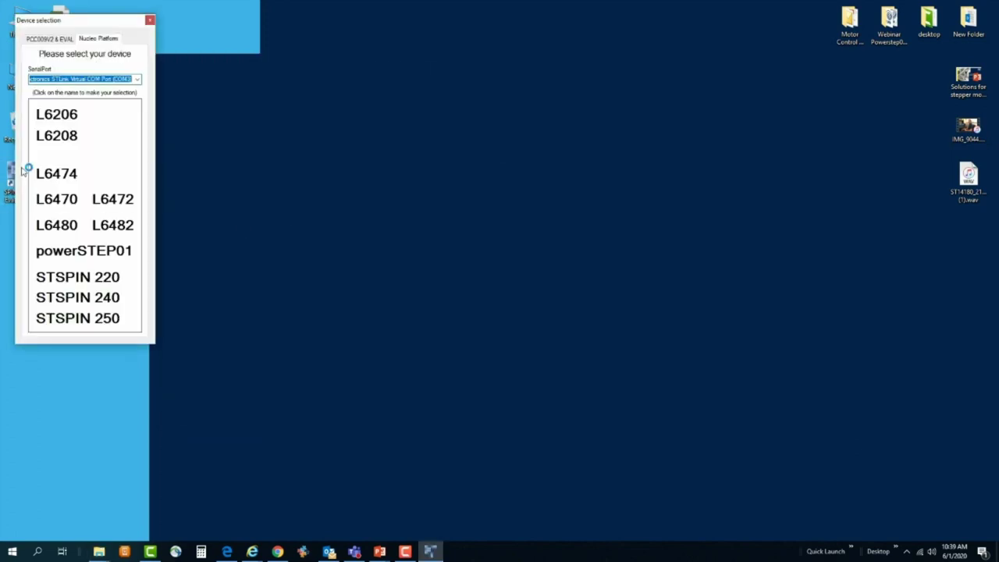
pyautogui.click(79, 252)
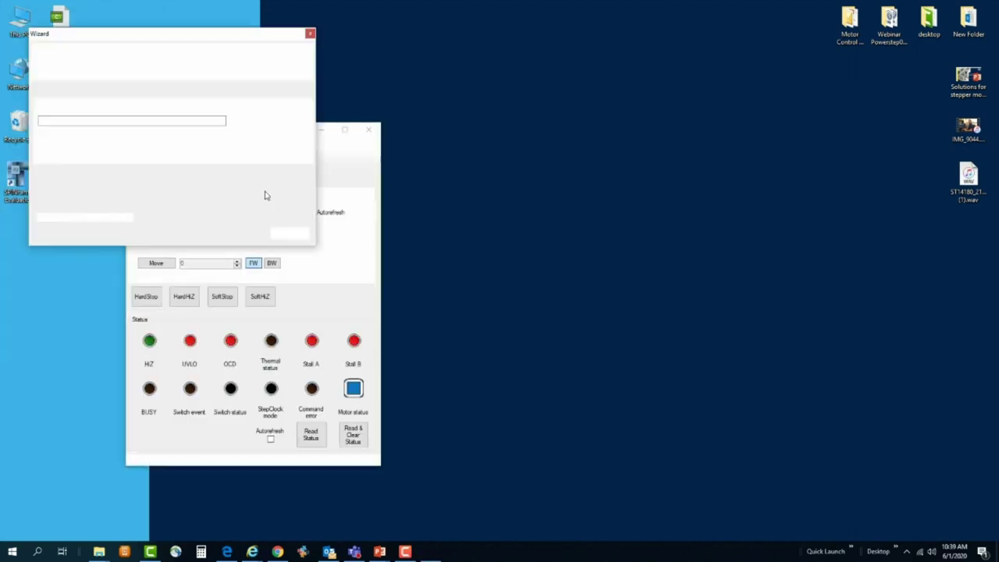
pyautogui.click(311, 32)
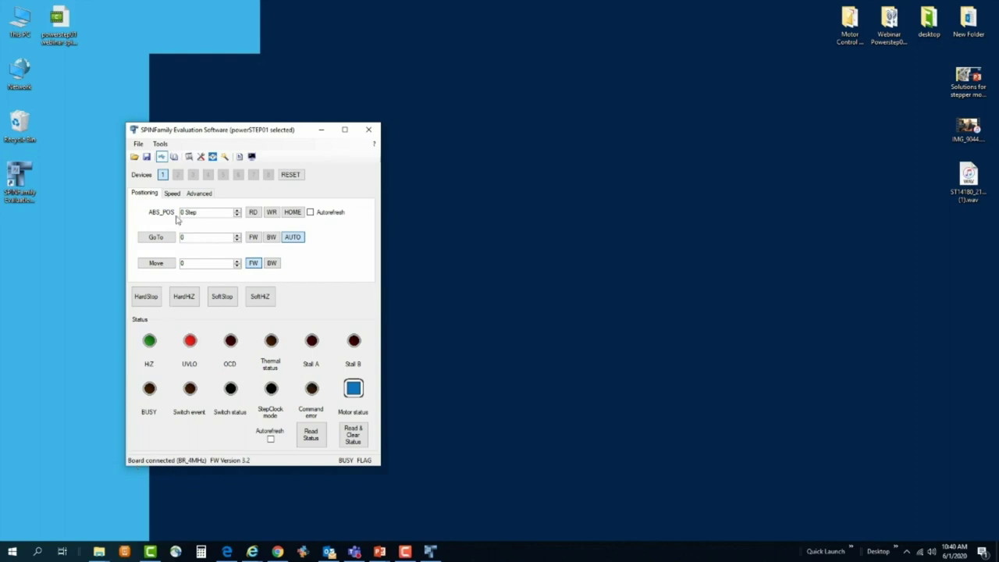
# - Connect to the board, then read and clear the device status
pyautogui.click(161, 157)
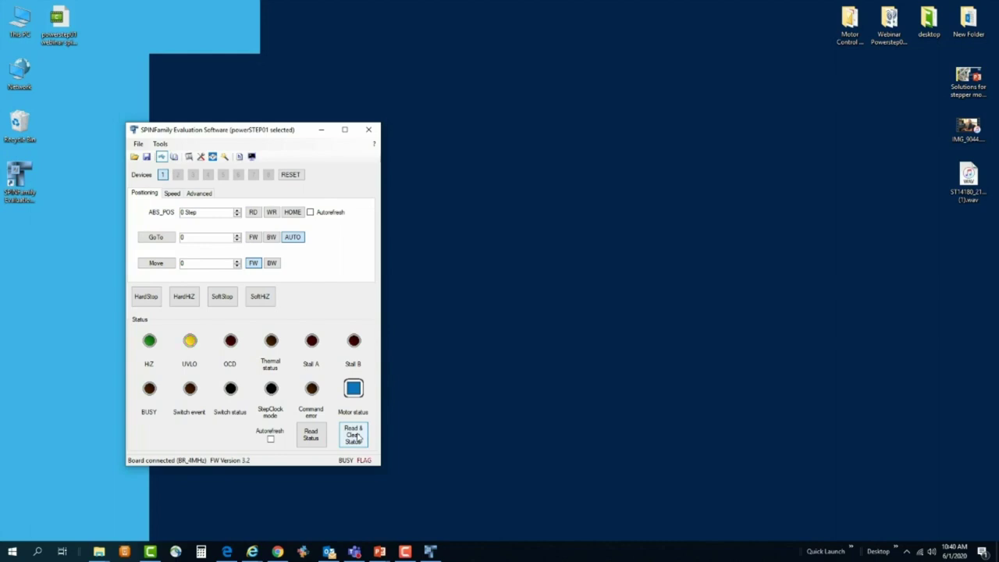
pyautogui.click(359, 436)
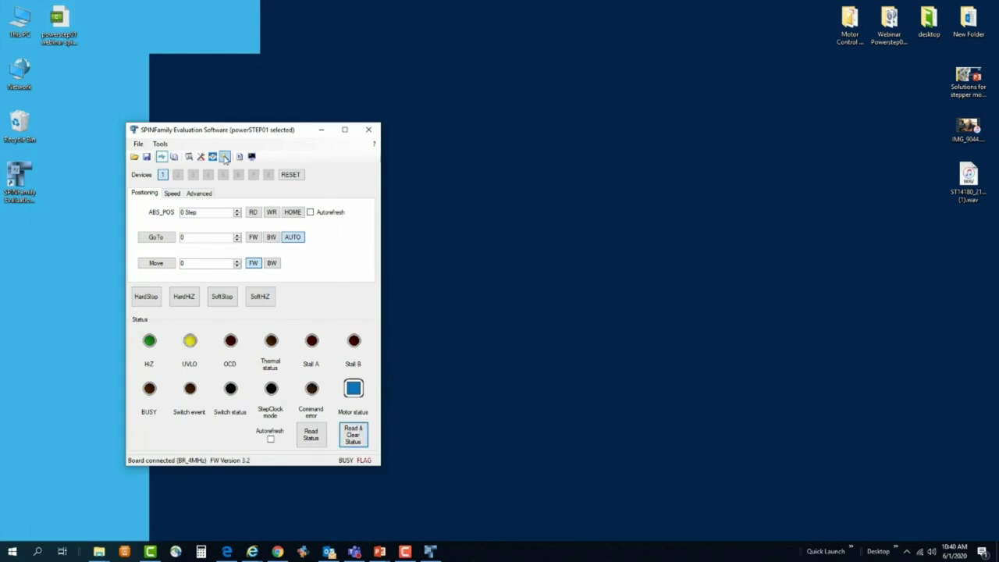
# - Start the configuration wizard from scratch and choose Current Mode Configuration
pyautogui.click(225, 158)
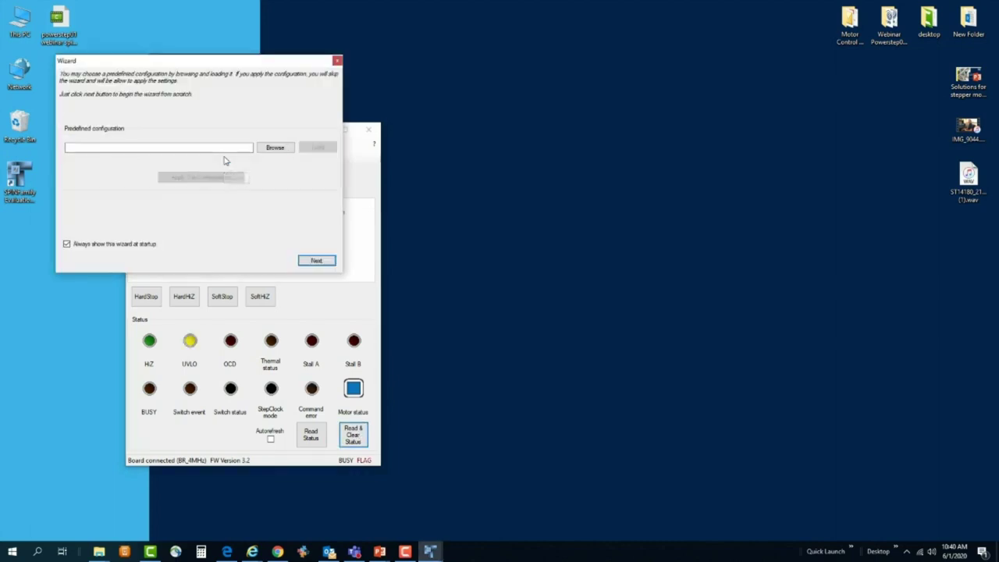
pyautogui.click(314, 263)
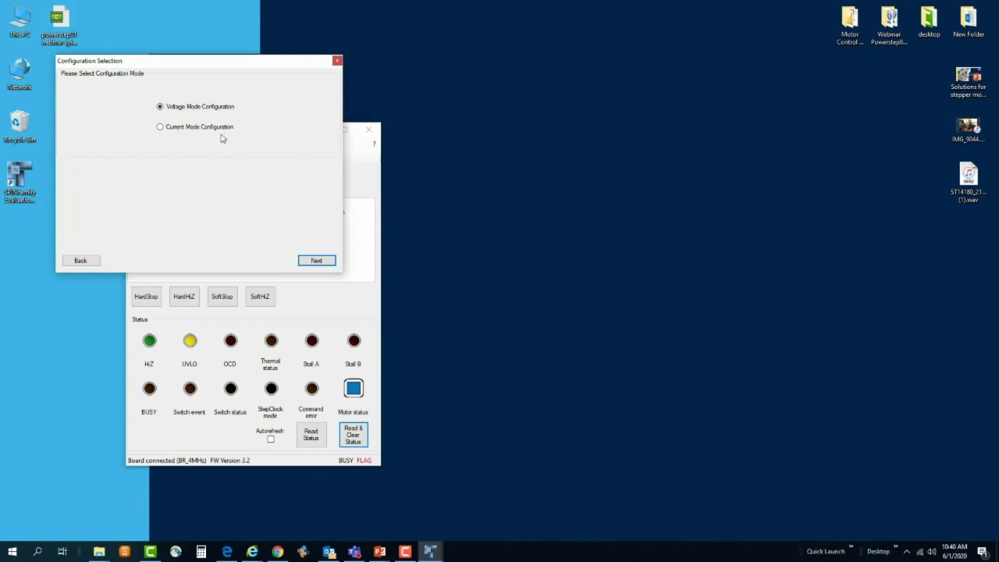
pyautogui.click(160, 130)
pyautogui.click(317, 260)
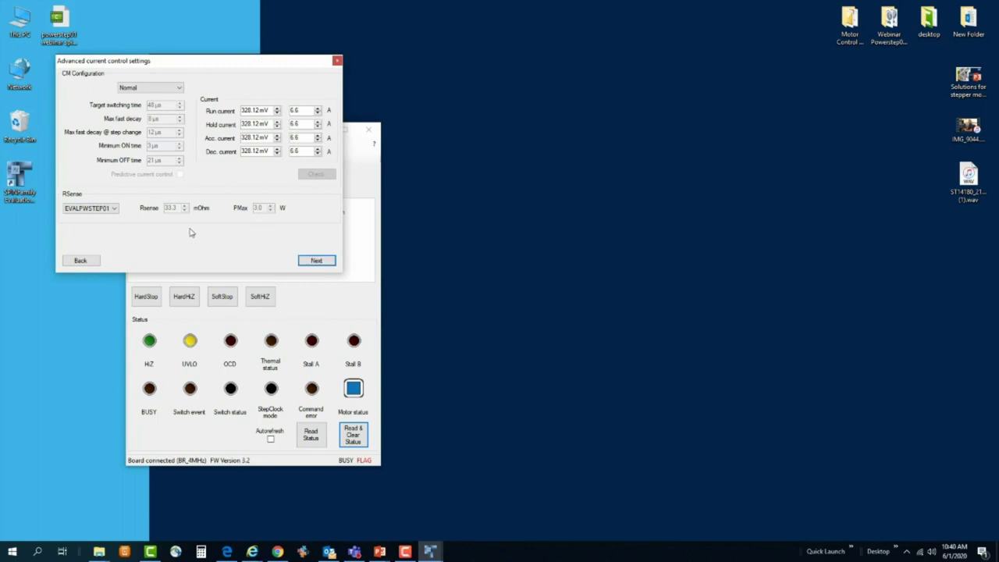
# - Switch the sense resistor preset to Custom and set Rsense to 100 mOhm
pyautogui.click(114, 209)
pyautogui.click(114, 224)
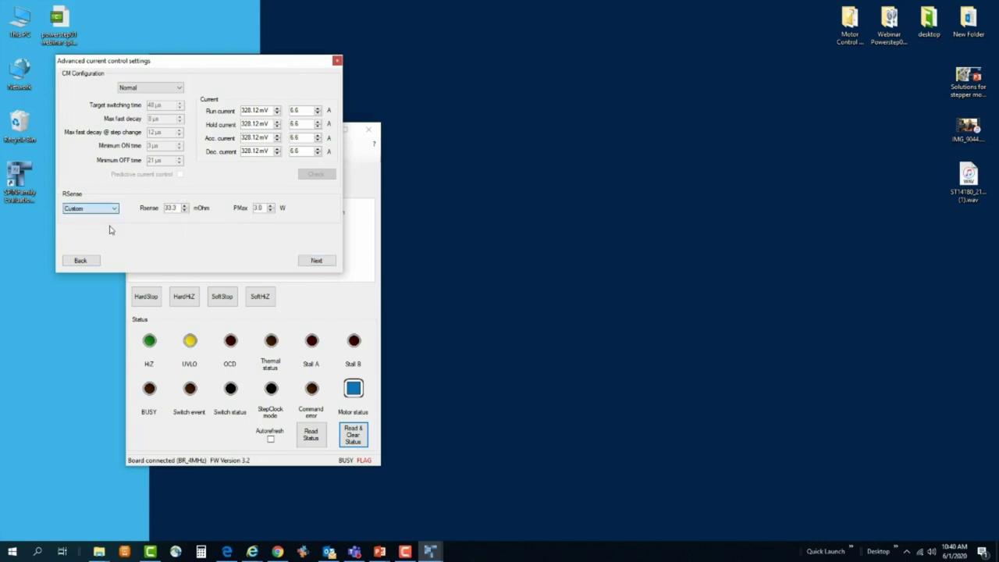
pyautogui.moveTo(179, 207); pyautogui.dragTo(158, 218)
pyautogui.write('100')
# - Set the run, hold, acceleration and deceleration currents to 1 A each and proceed to the gate drivers settings
pyautogui.click(305, 111)
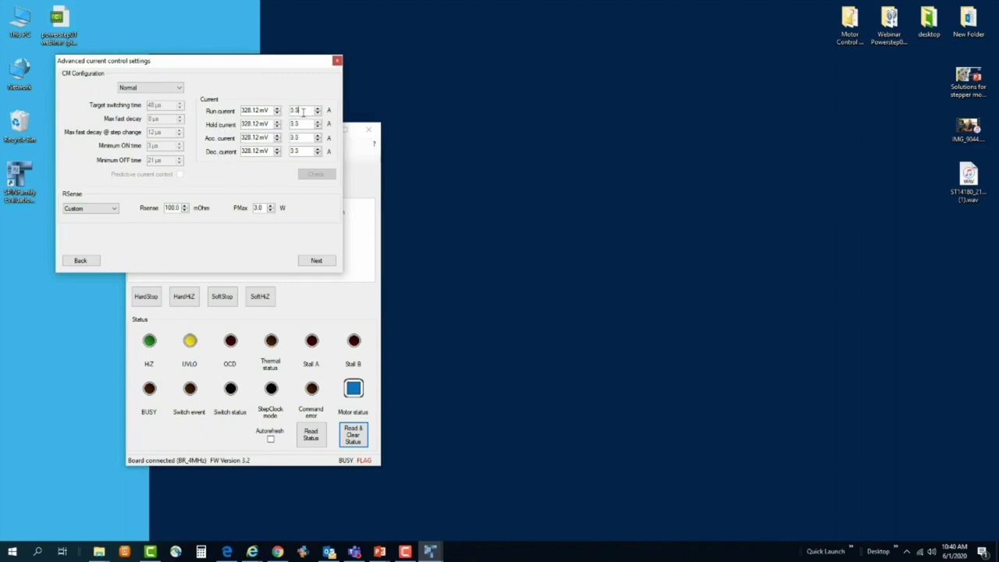
pyautogui.write('1')
pyautogui.click(302, 124)
pyautogui.write('1')
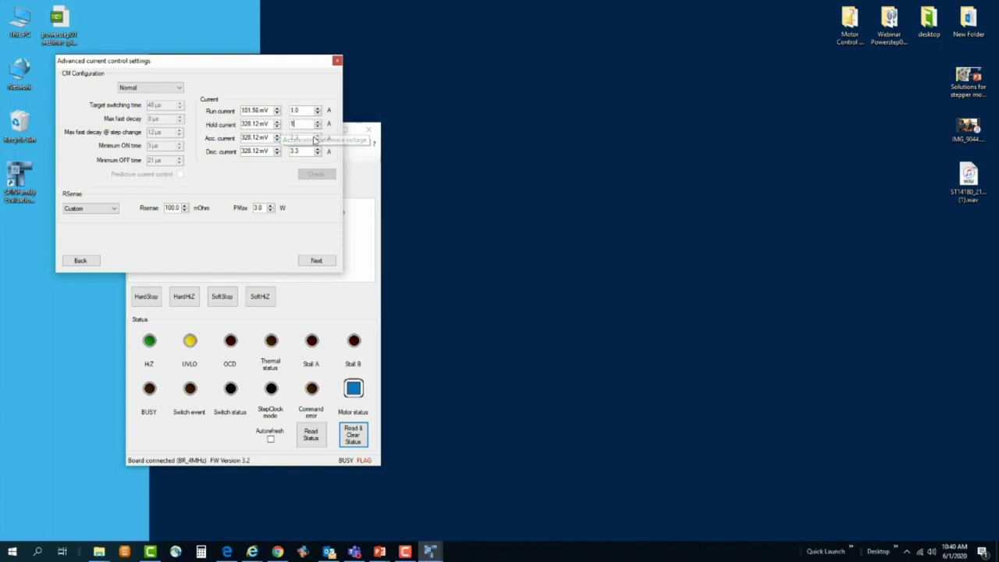
pyautogui.press('Tab')
pyautogui.write('1')
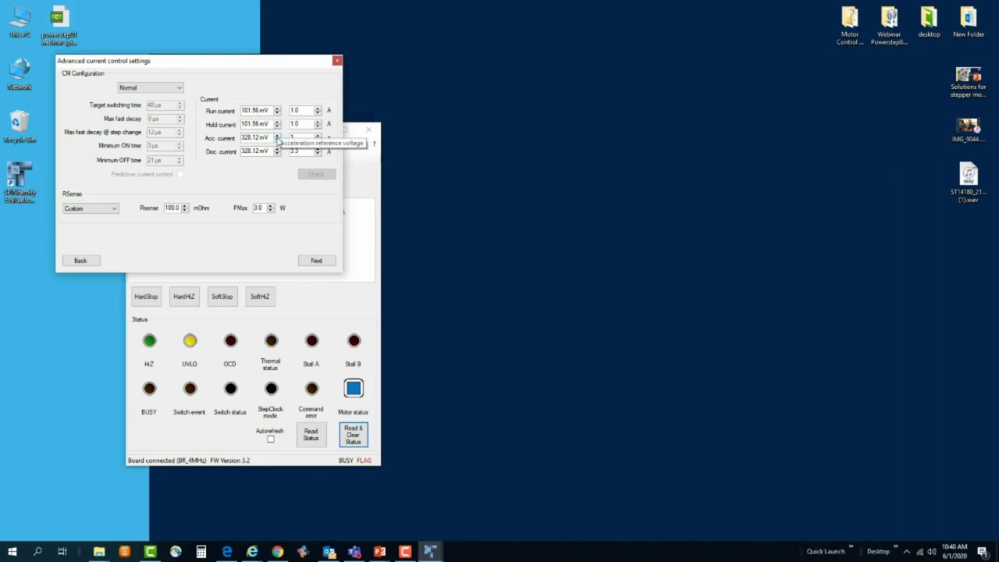
pyautogui.press('Tab')
pyautogui.write('1')
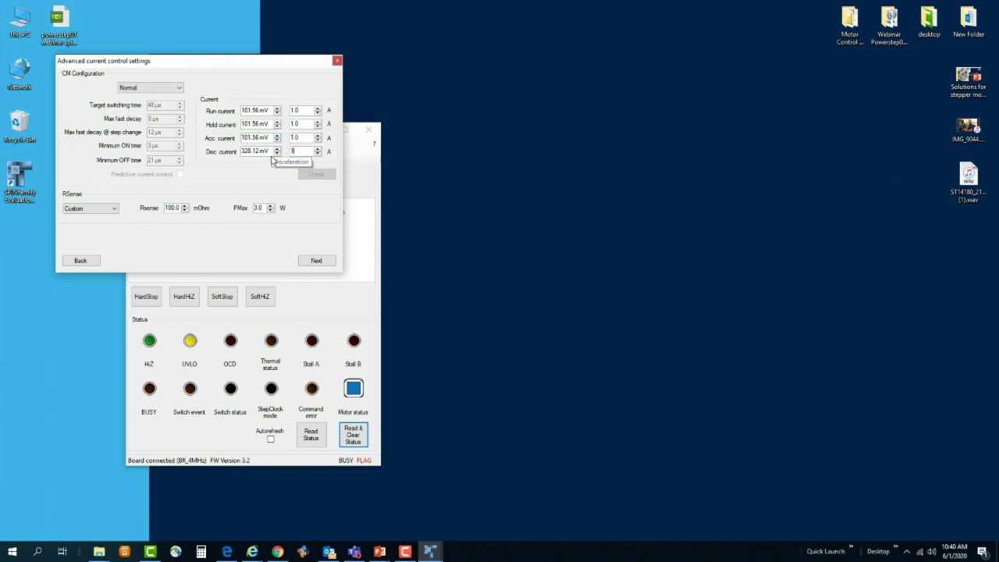
pyautogui.click(316, 260)
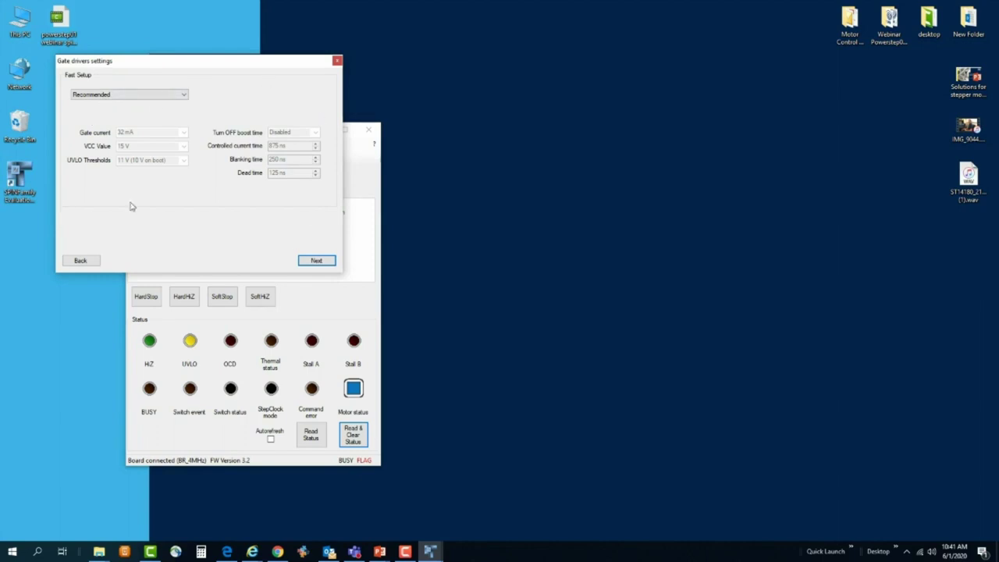
# - Keep the Recommended fast setup for the gate drivers and proceed to the speed profile settings
pyautogui.click(184, 100)
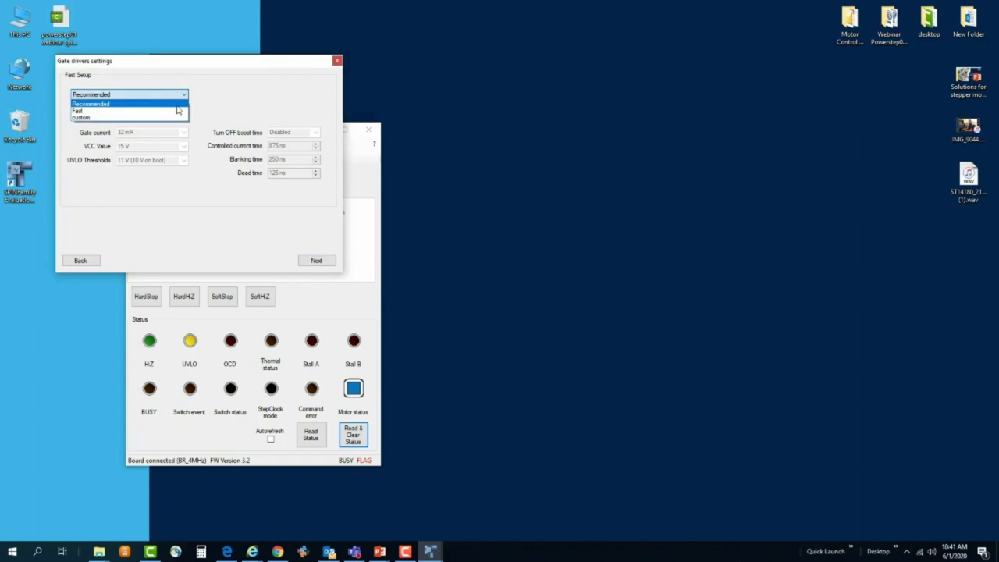
pyautogui.click(315, 262)
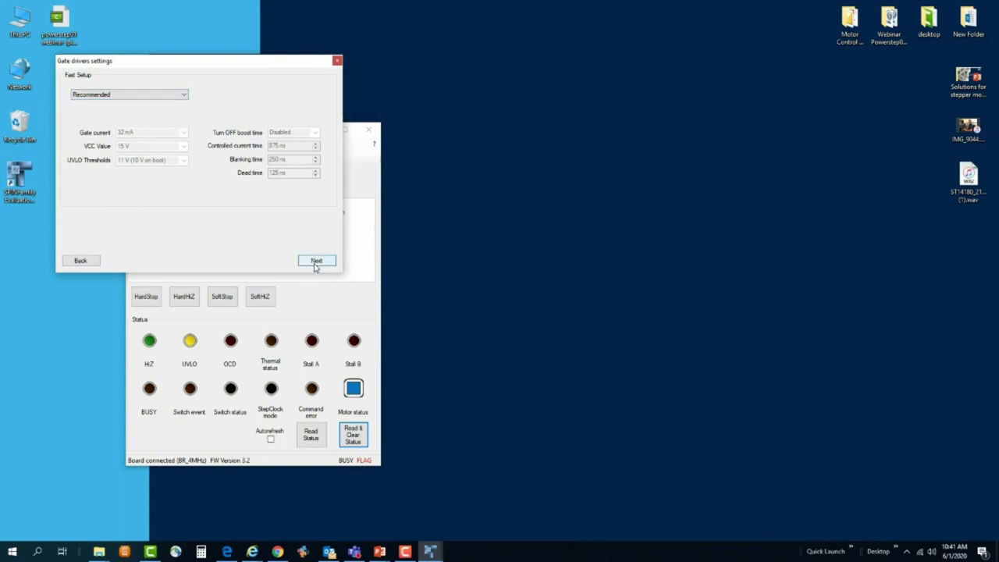
pyautogui.click(316, 262)
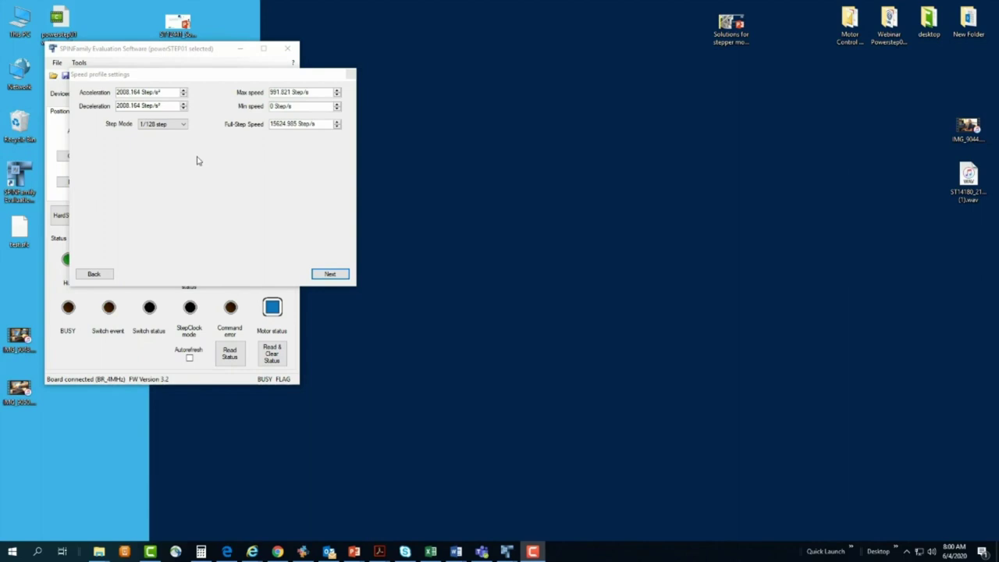
# - Configure the speed profile with 1/16 step mode, 1007 Step/s max speed and 700 Step/s full-step speed, and proceed to the protections settings
pyautogui.click(184, 124)
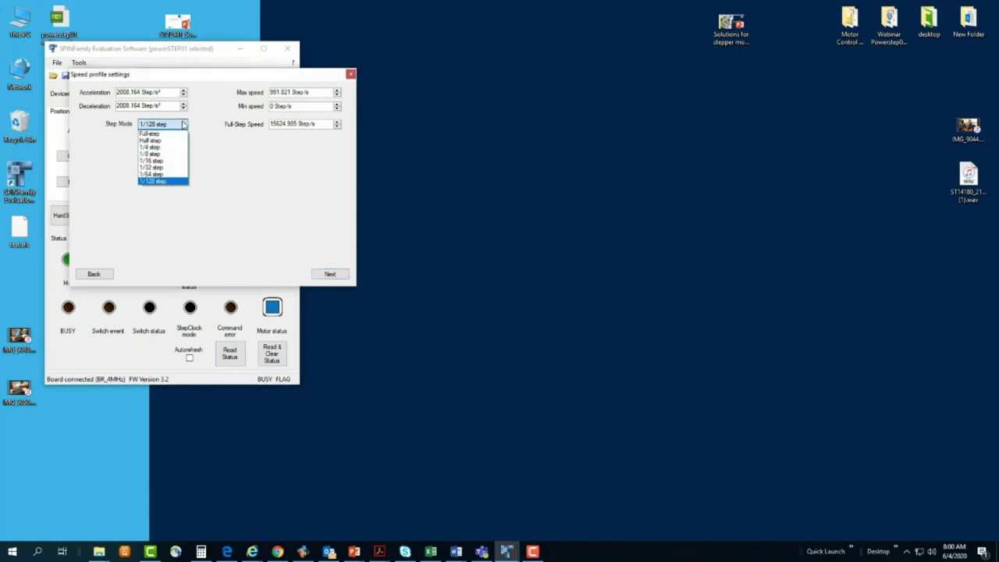
pyautogui.click(164, 161)
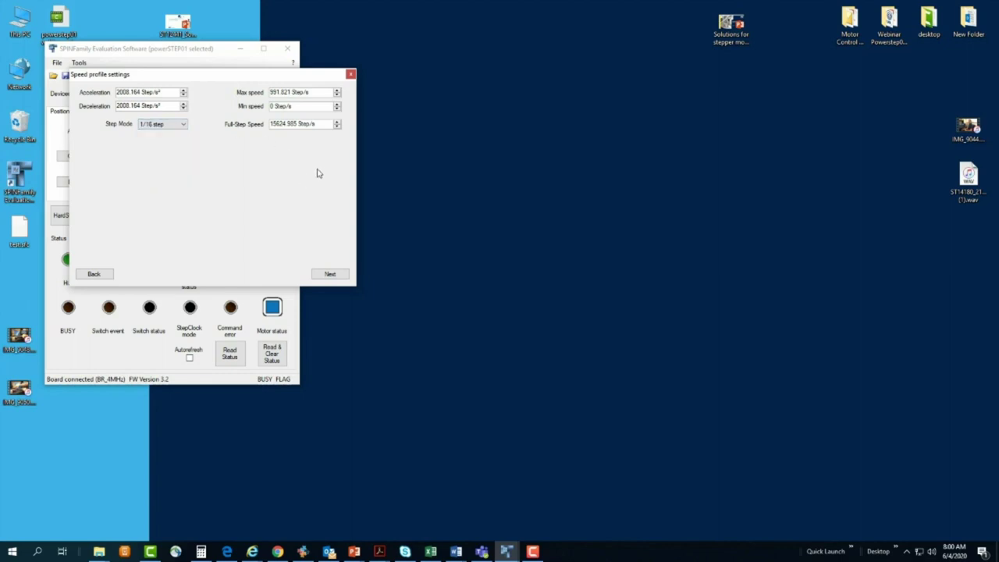
pyautogui.doubleClick(293, 92)
pyautogui.write('1007')
pyautogui.doubleClick(289, 125)
pyautogui.write('700')
pyautogui.click(327, 277)
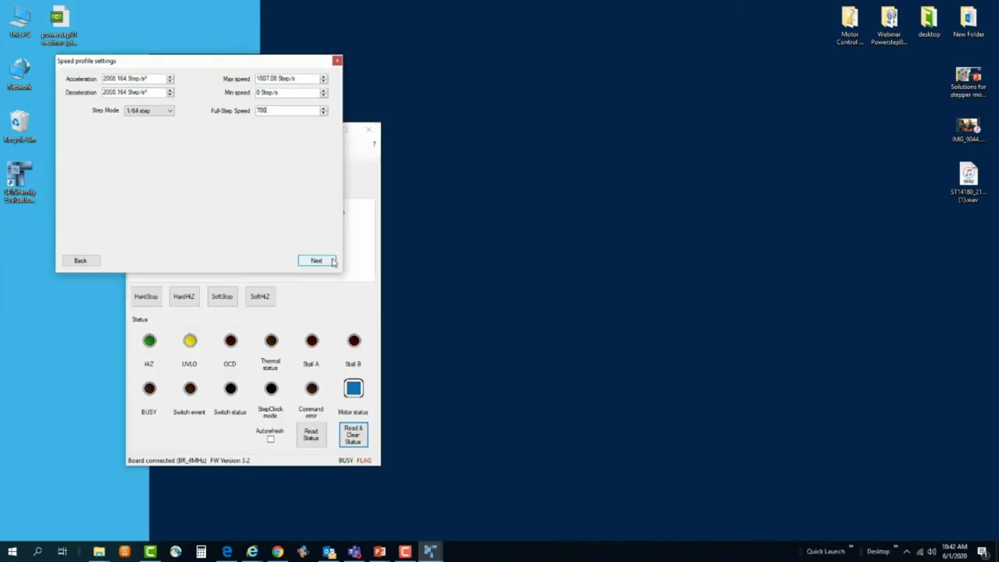
pyautogui.click(321, 260)
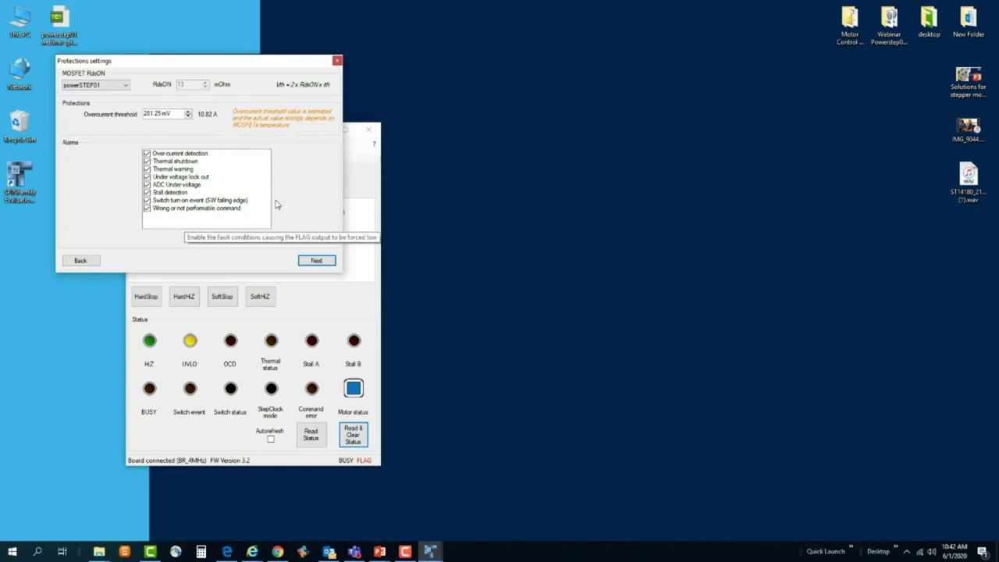
# - Accept the default protections settings and save the configuration to the Desktop as test.sfc
pyautogui.click(316, 260)
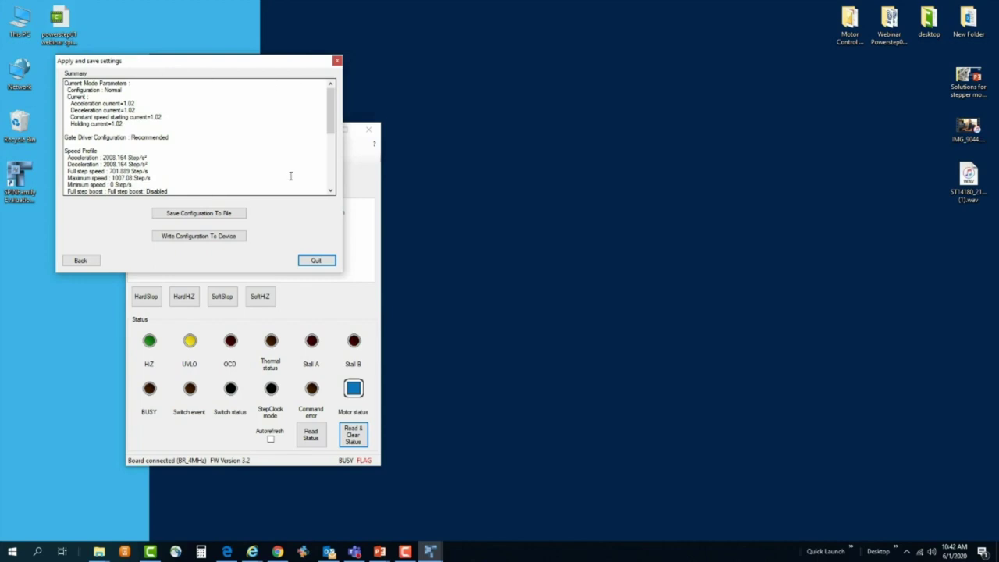
pyautogui.moveTo(328, 124); pyautogui.dragTo(252, 85)
pyautogui.moveTo(331, 110)
pyautogui.mouseDown()
pyautogui.moveTo(329, 156)
pyautogui.moveTo(327, 92)
pyautogui.mouseUp()
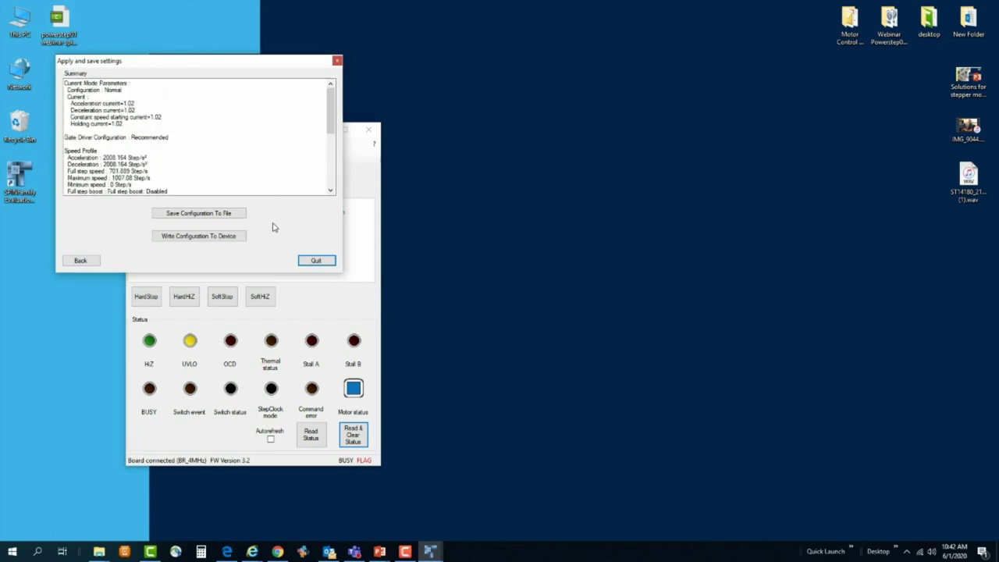
pyautogui.click(218, 222)
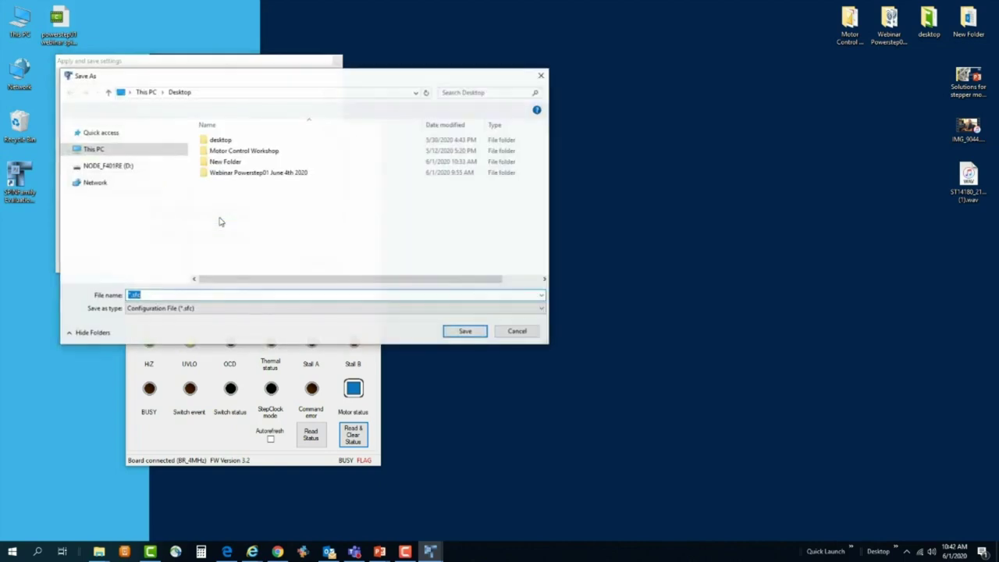
pyautogui.click(128, 298)
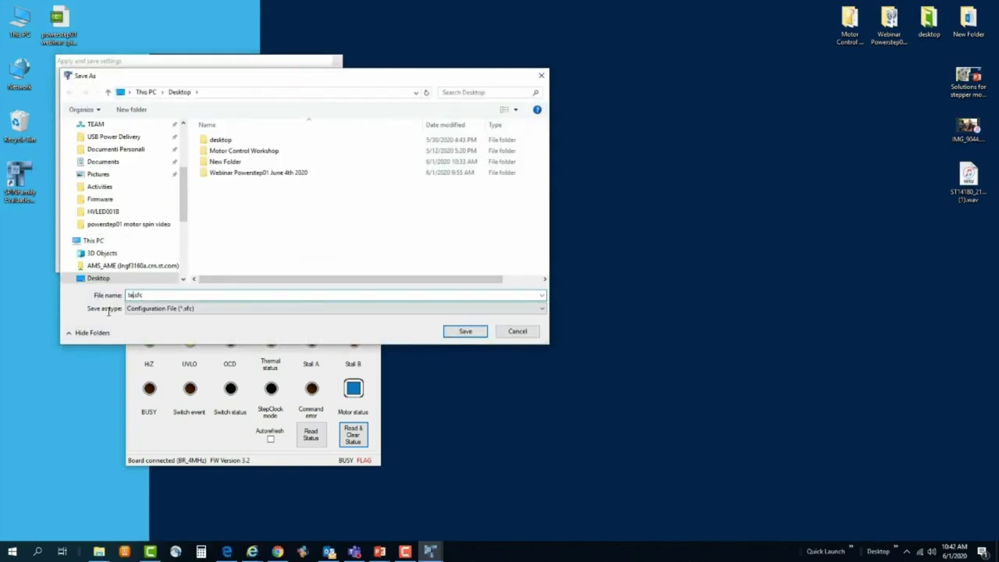
pyautogui.click(465, 330)
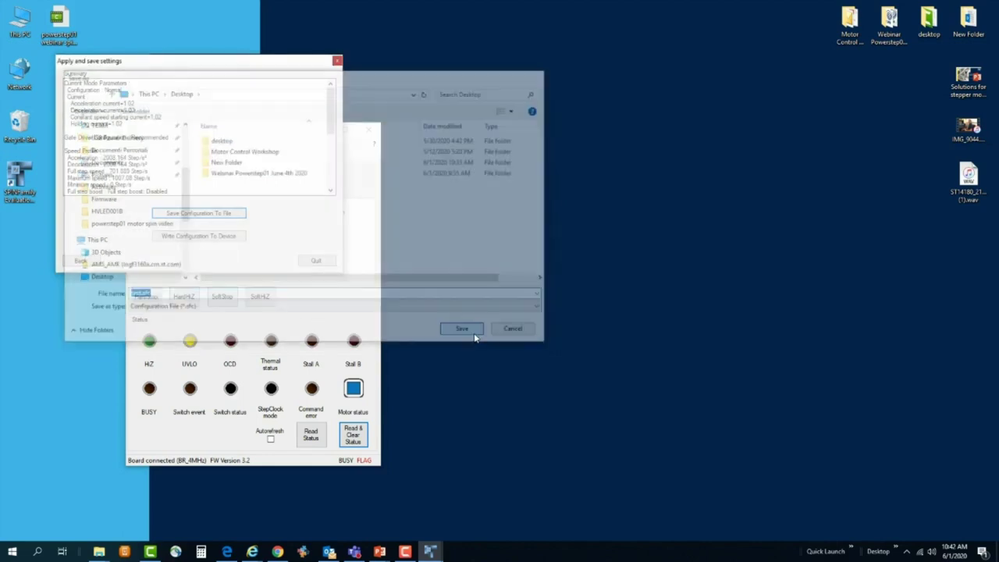
# - Write the configuration to the device and quit the wizard
pyautogui.click(210, 240)
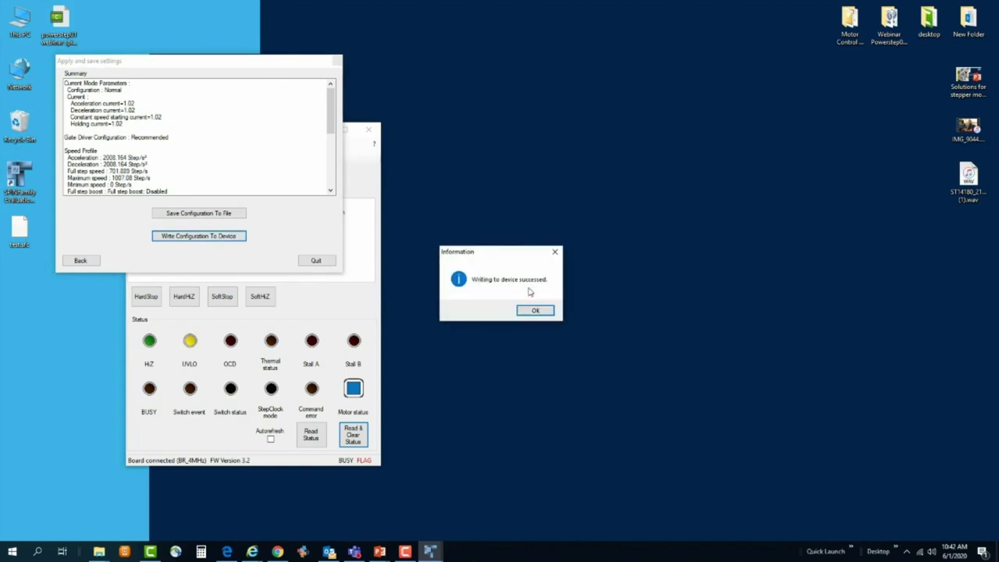
pyautogui.click(535, 311)
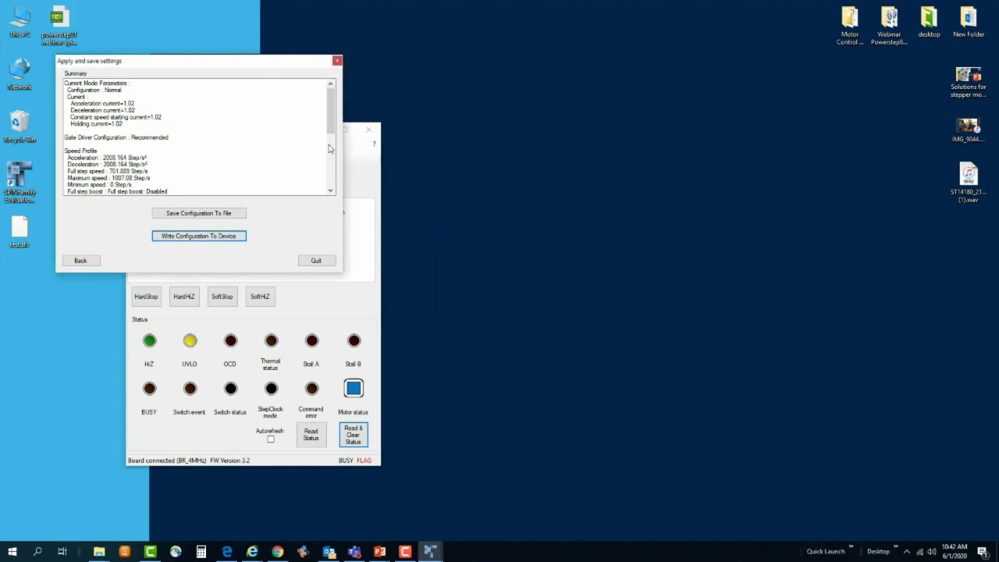
pyautogui.click(318, 263)
pyautogui.click(519, 312)
# - Run the motor forward at a constant speed of 400 Step/s
pyautogui.click(173, 195)
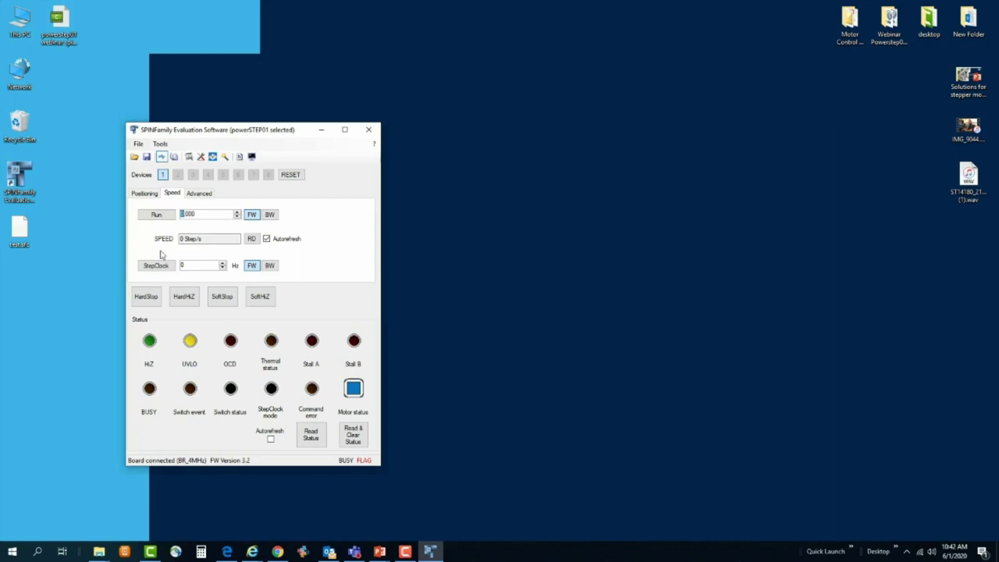
pyautogui.write('00')
pyautogui.click(160, 215)
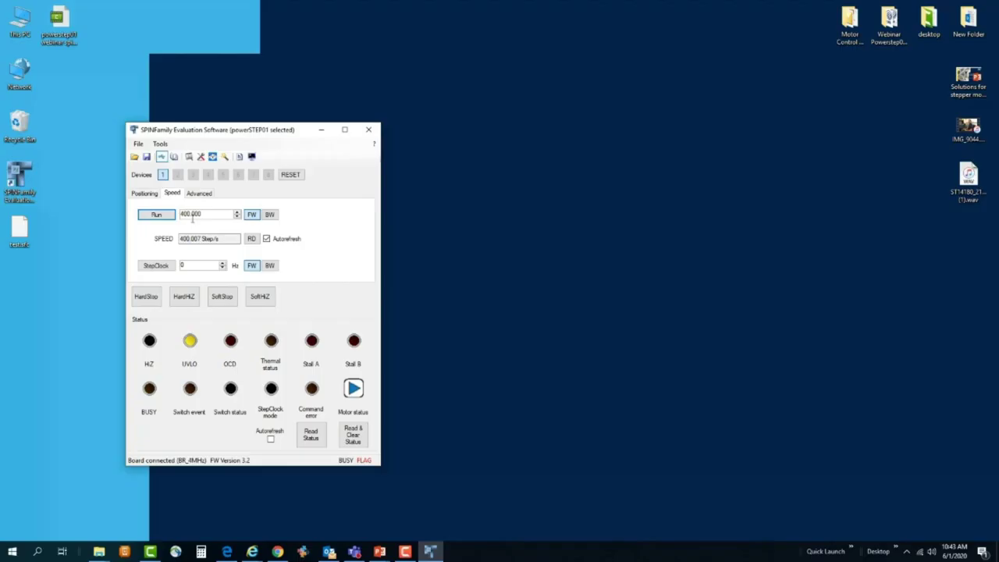
# - Raise the running speed to 900 Step/s, and stop the motor with the HardHiZ command
pyautogui.click(182, 215)
pyautogui.click(161, 220)
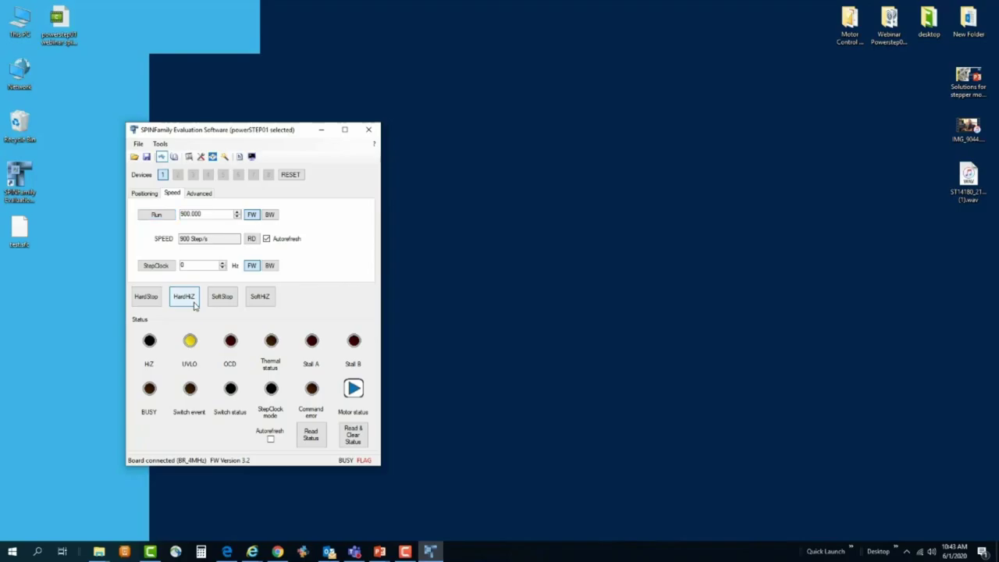
pyautogui.click(192, 302)
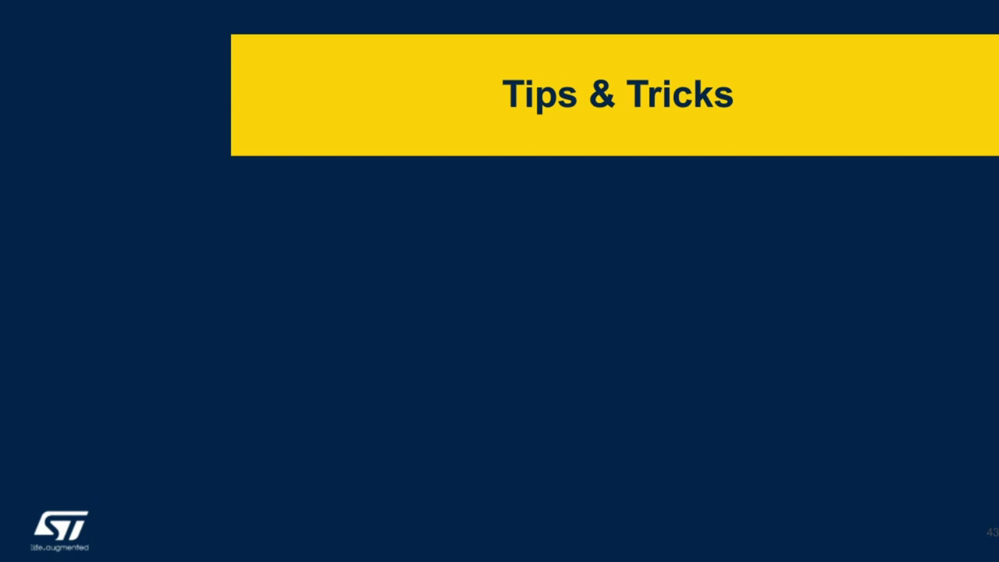
pyautogui.press('Right')
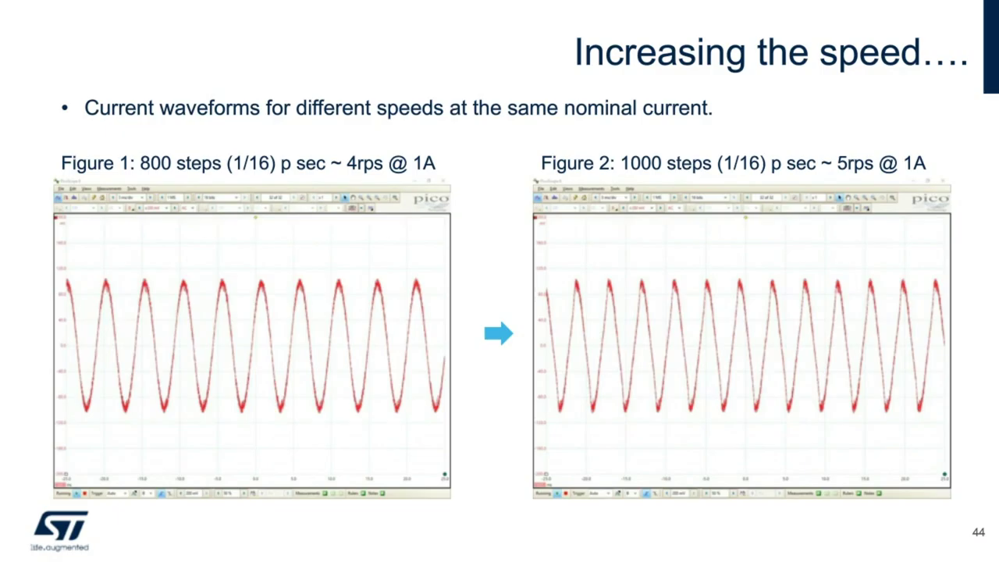